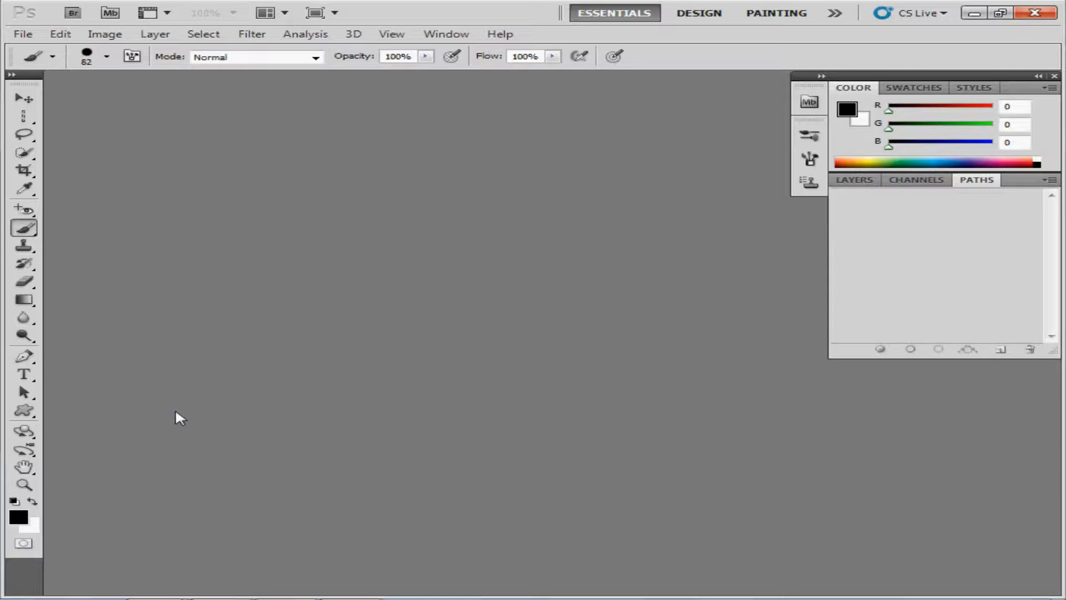
- Open the stars.tif image and display the Layers panel
click(29, 34)
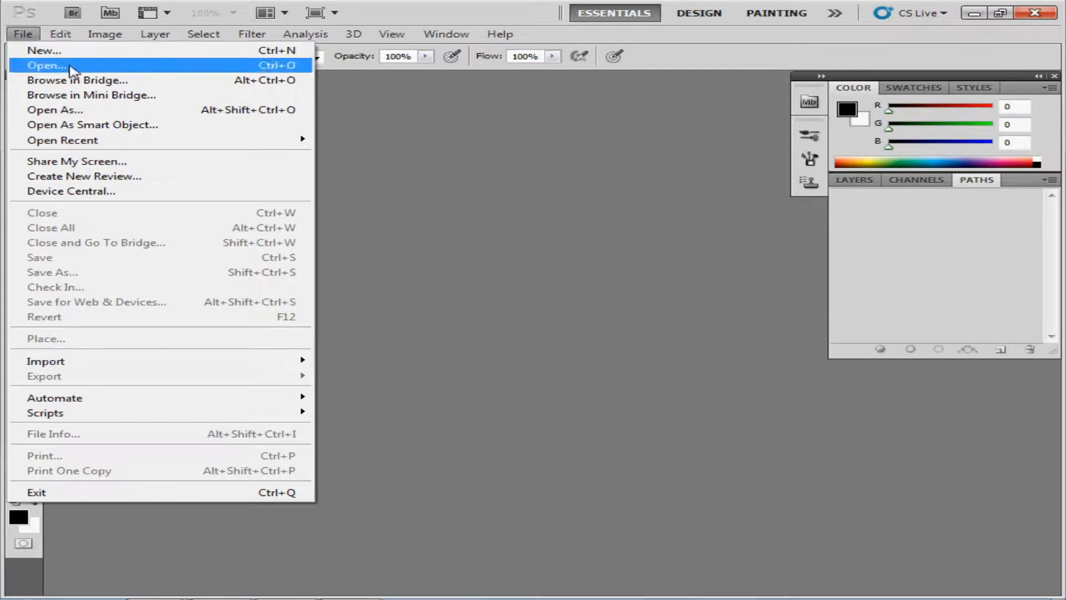
click(46, 65)
double_click(611, 186)
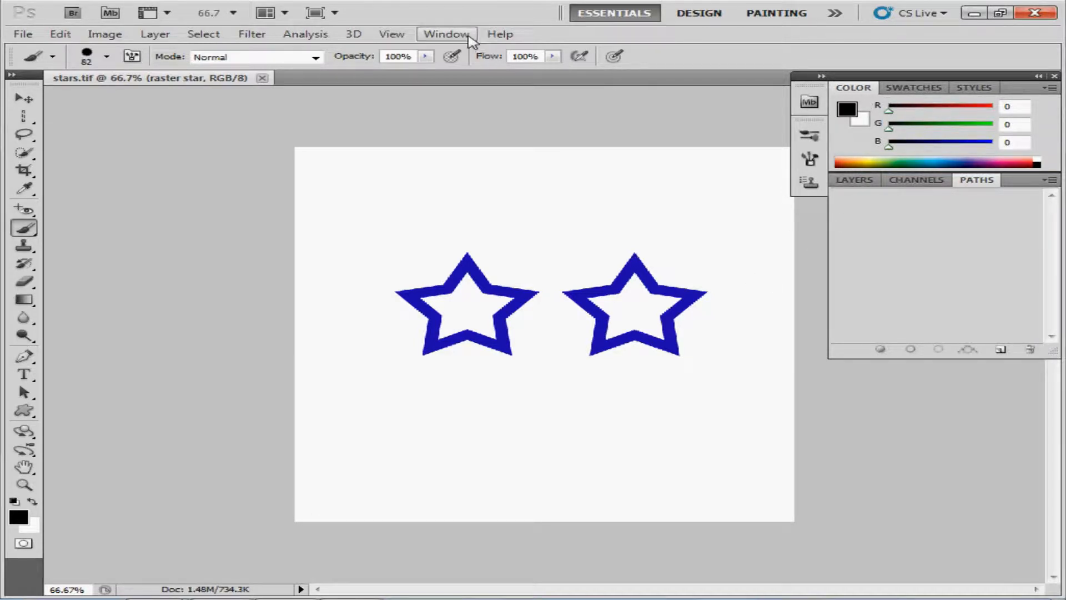
click(447, 34)
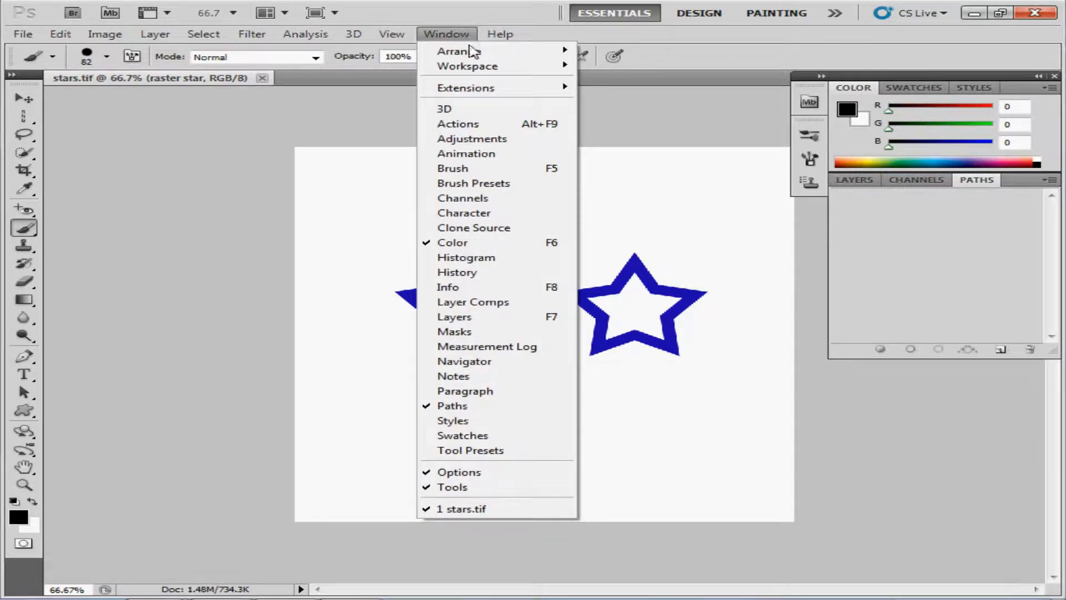
click(497, 319)
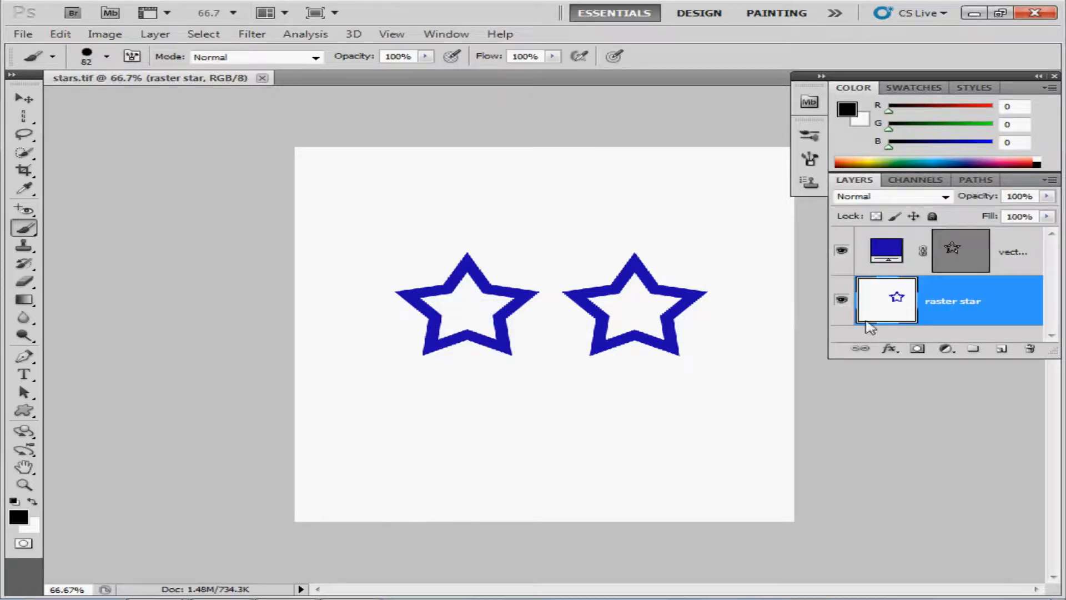
- Toggle the vector and raster star layers to examine each one, ending with the vector layer hidden and the raster star layer shown
click(842, 253)
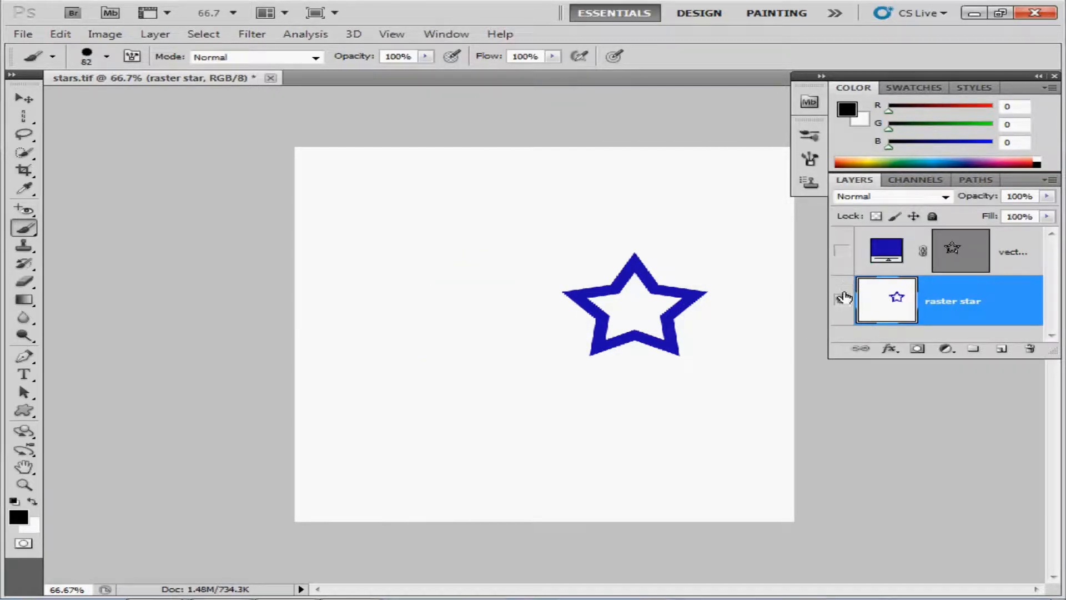
click(842, 299)
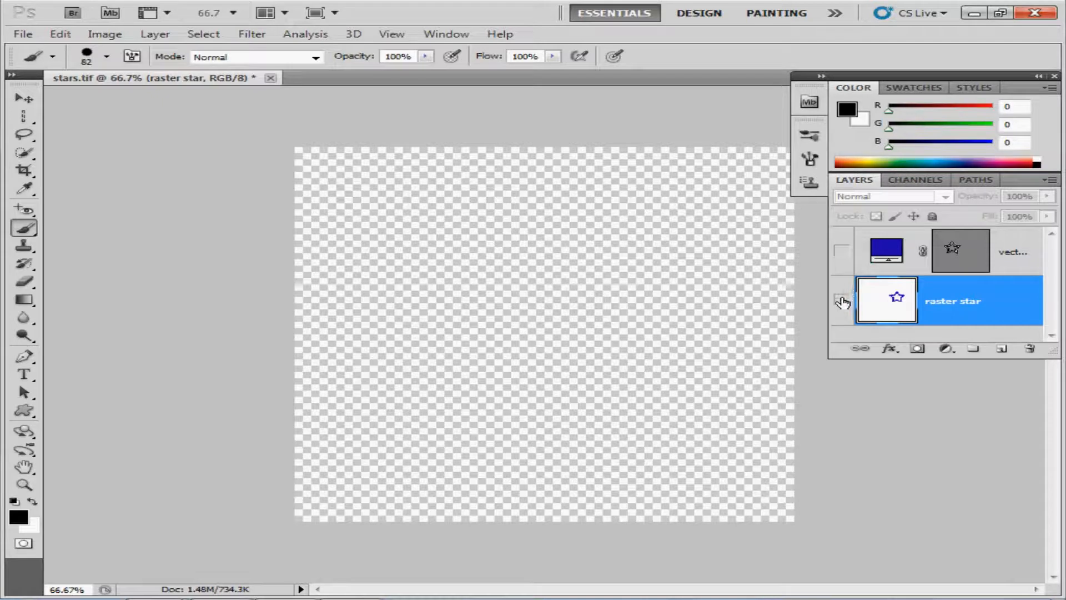
click(841, 299)
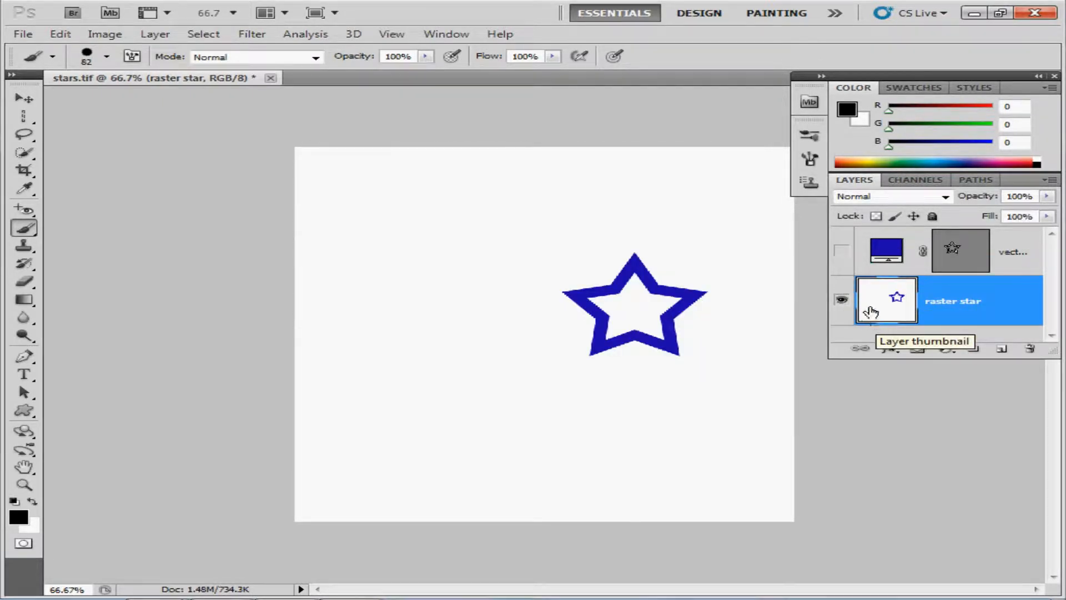
click(842, 299)
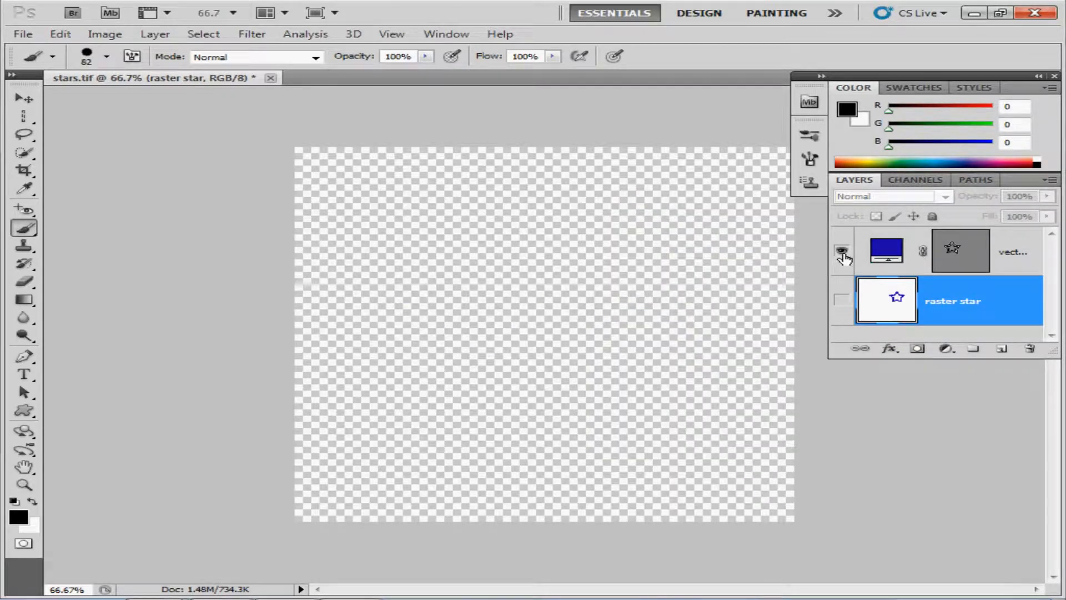
click(842, 253)
click(842, 299)
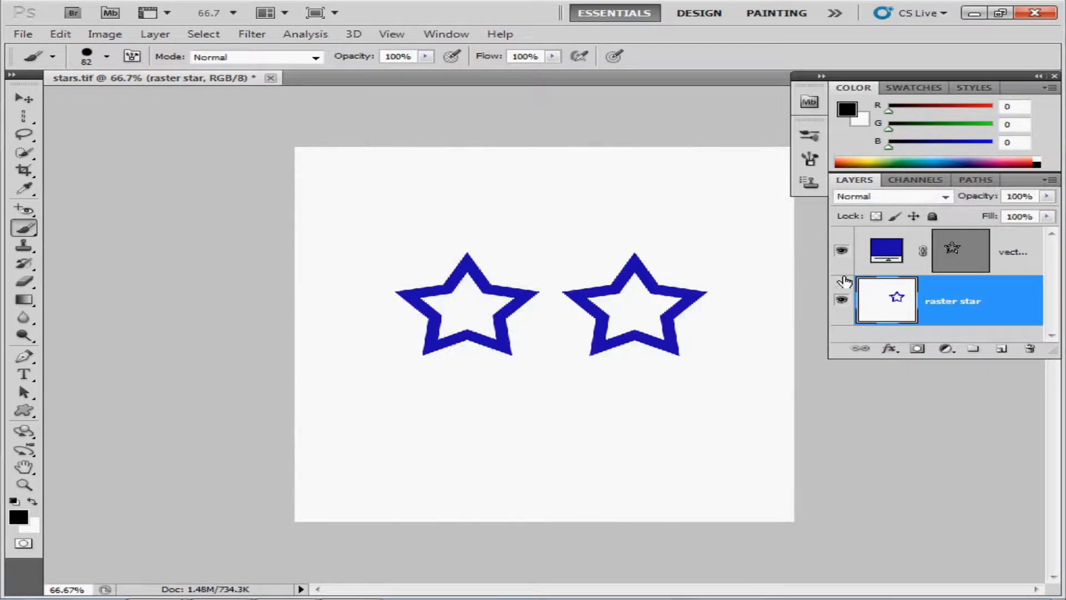
click(842, 251)
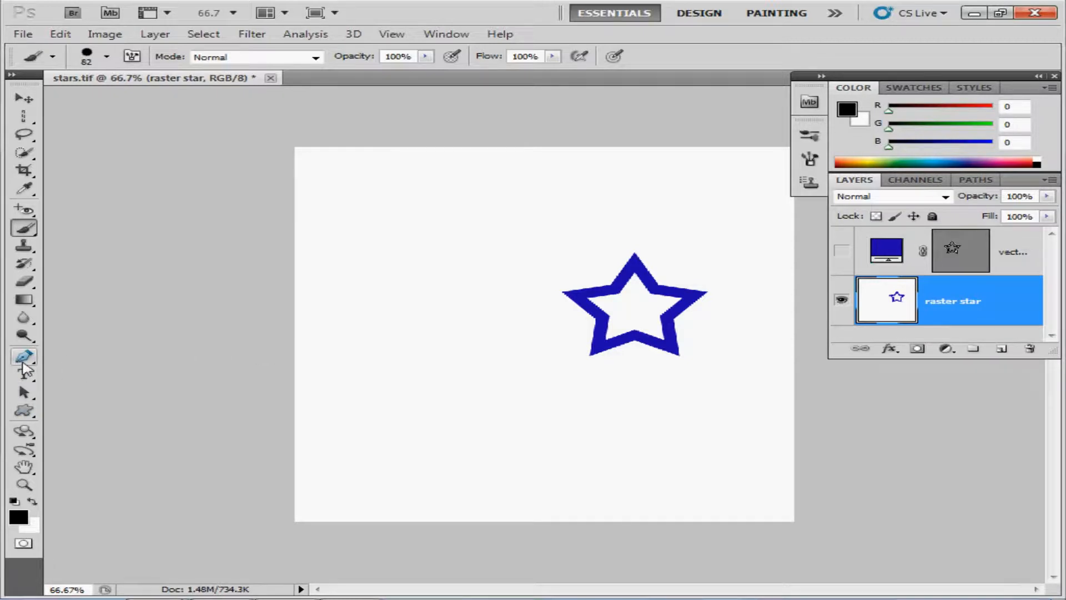
- Draw a closed triangular path with the Pen tool on the canvas, left of the raster star
click(23, 358)
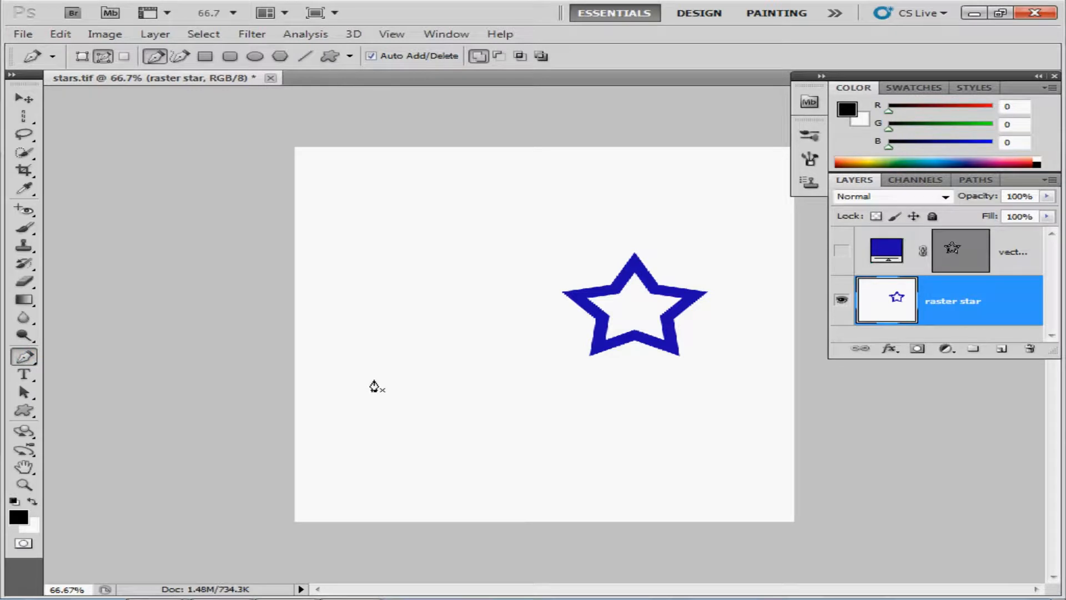
click(346, 290)
click(409, 238)
click(449, 290)
click(347, 291)
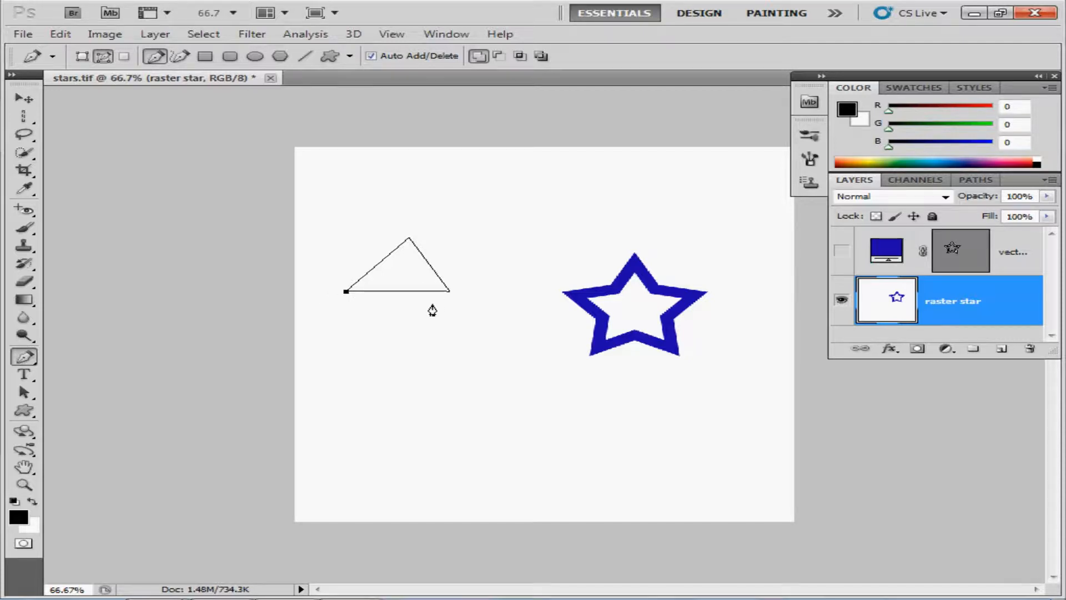
- Draw an S-shaped path from the triangle's lower-left corner using two smooth anchor points, and delete the middle anchor
drag(342, 382, 416, 348)
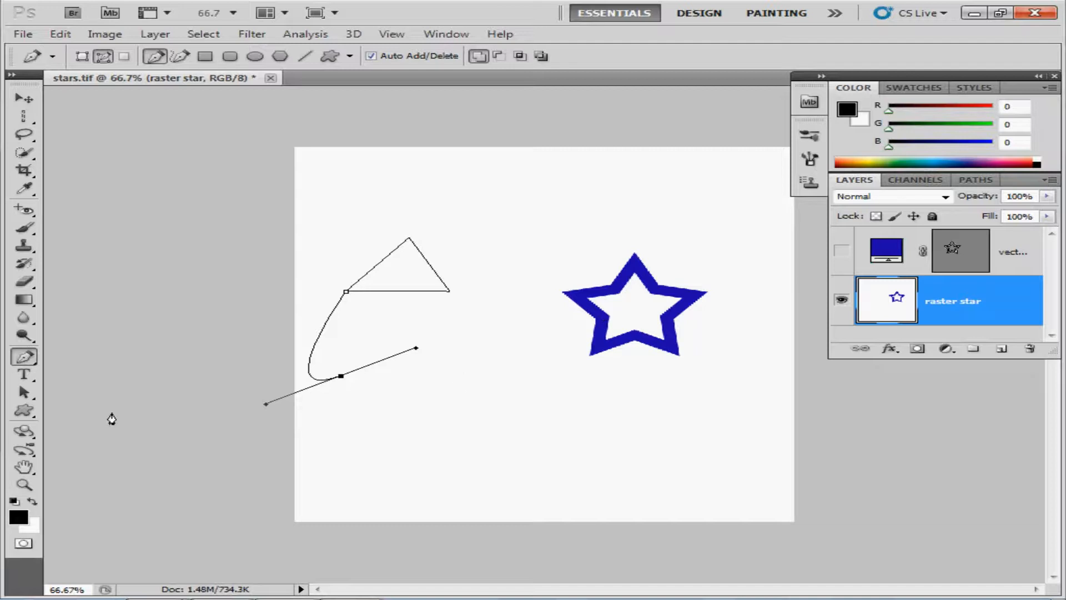
click(25, 392)
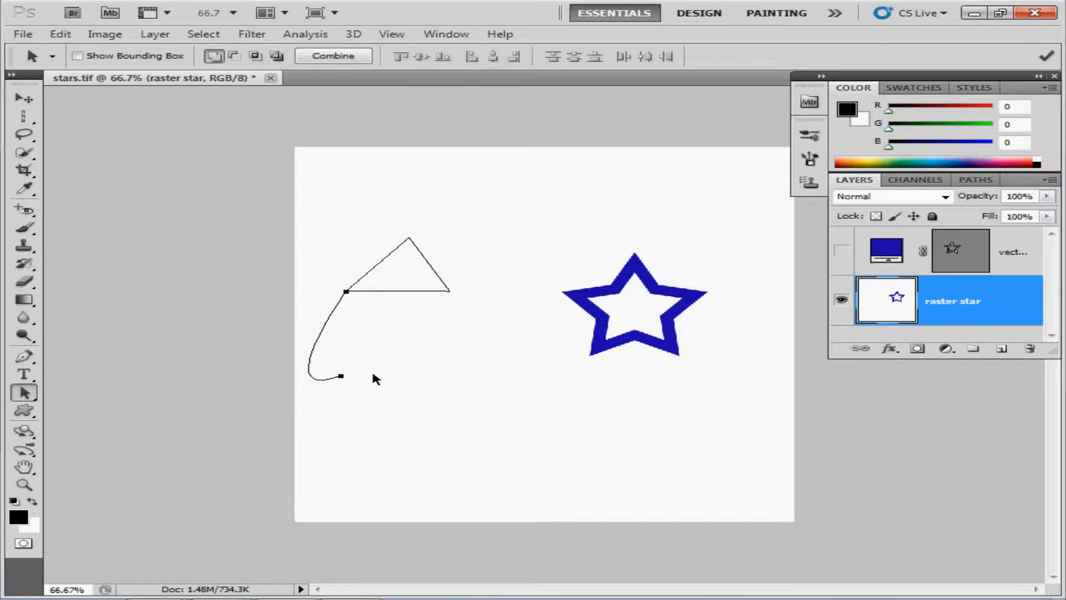
click(24, 356)
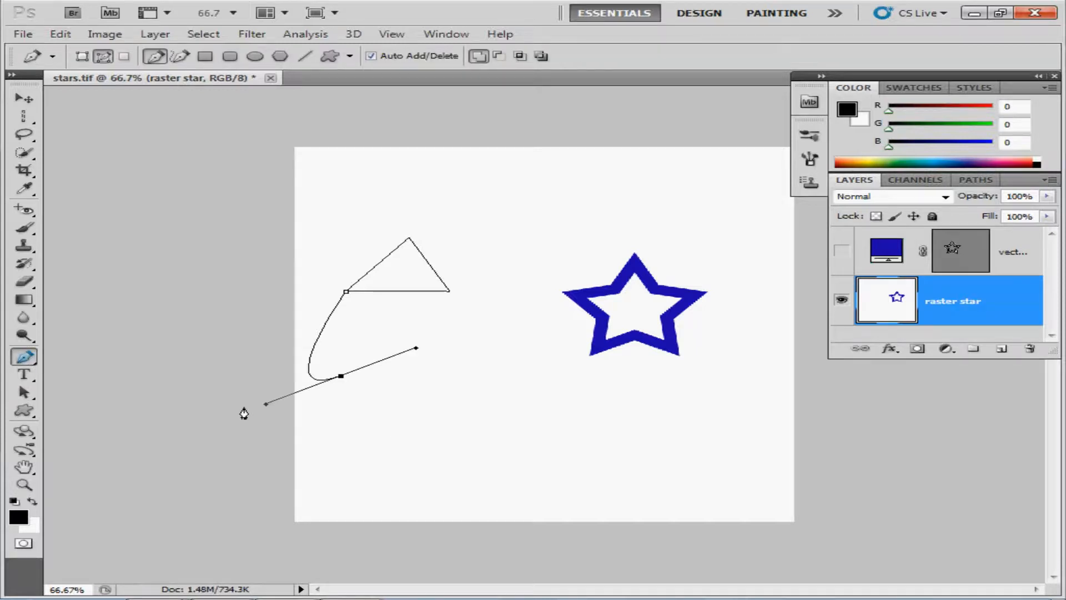
click(387, 413)
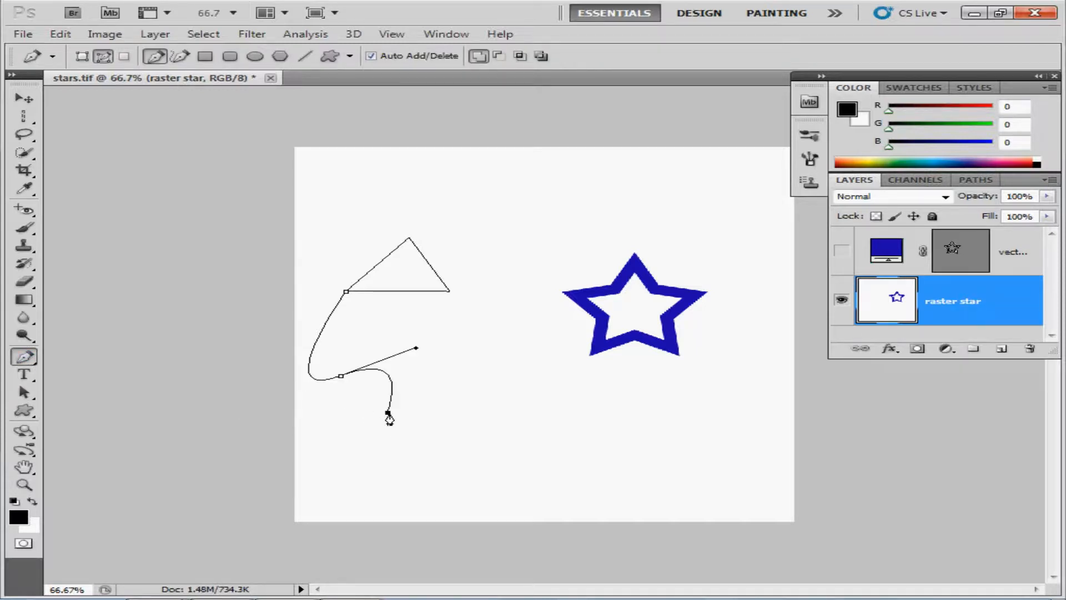
drag(389, 420, 340, 434)
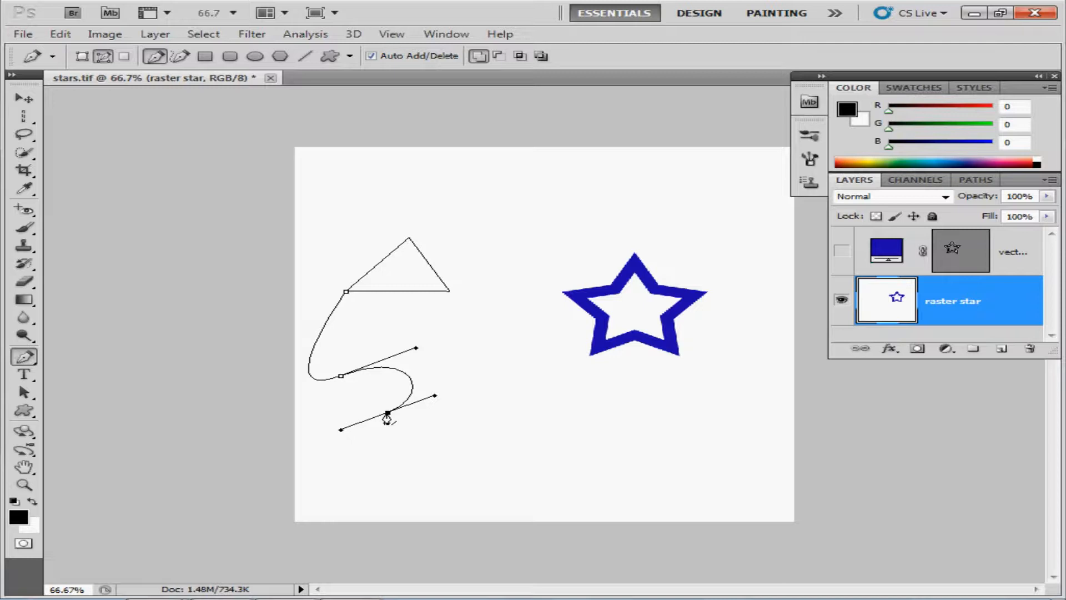
click(341, 376)
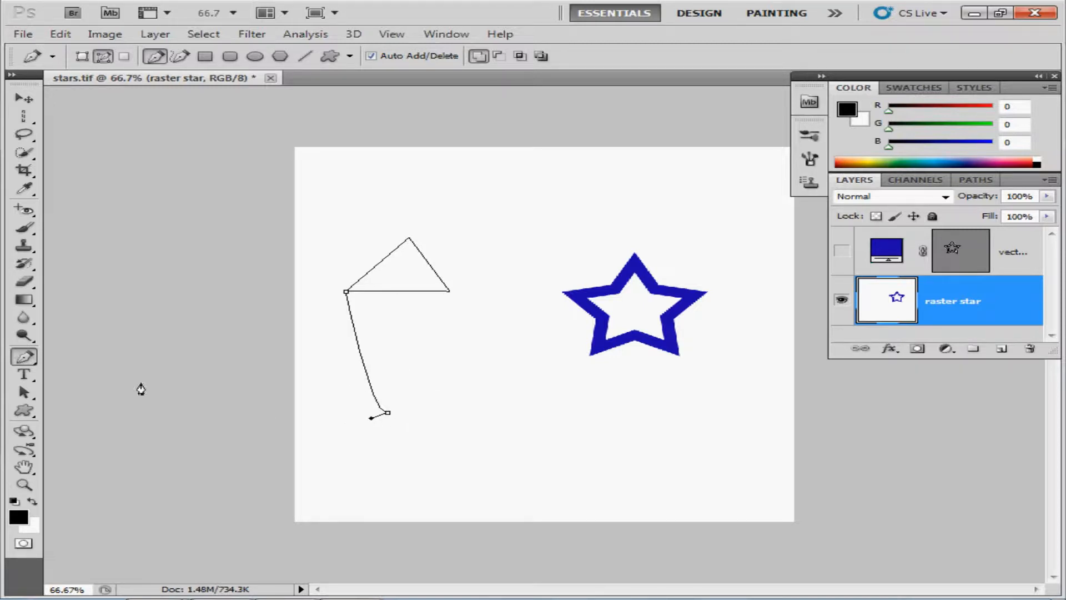
- Draw a separate open path below and between the triangle and star, with one curved segment followed by two straight segments
click(25, 358)
drag(474, 428, 575, 428)
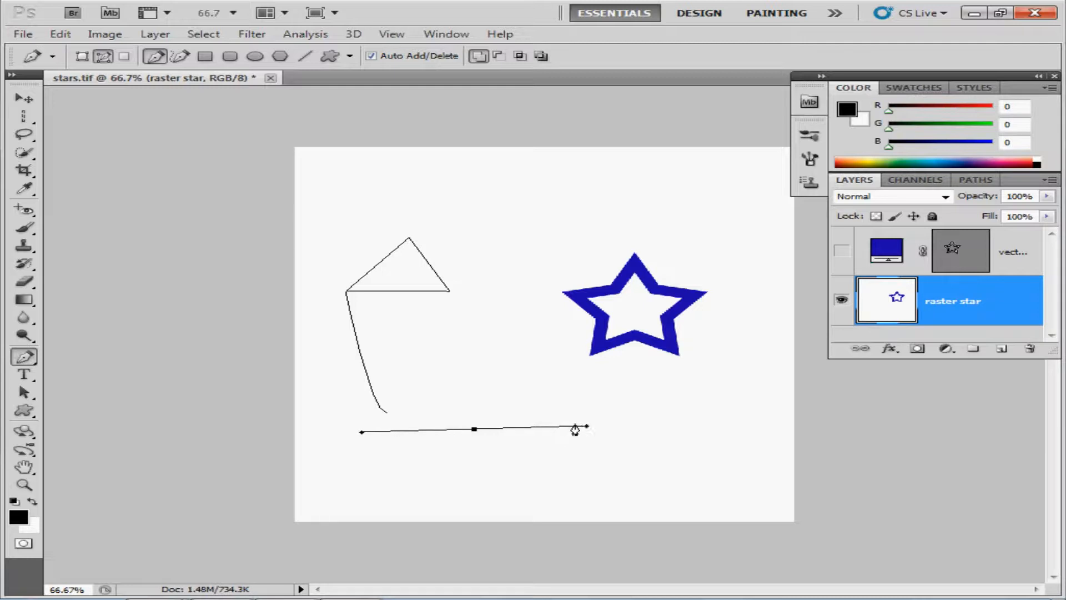
click(533, 401)
click(467, 454)
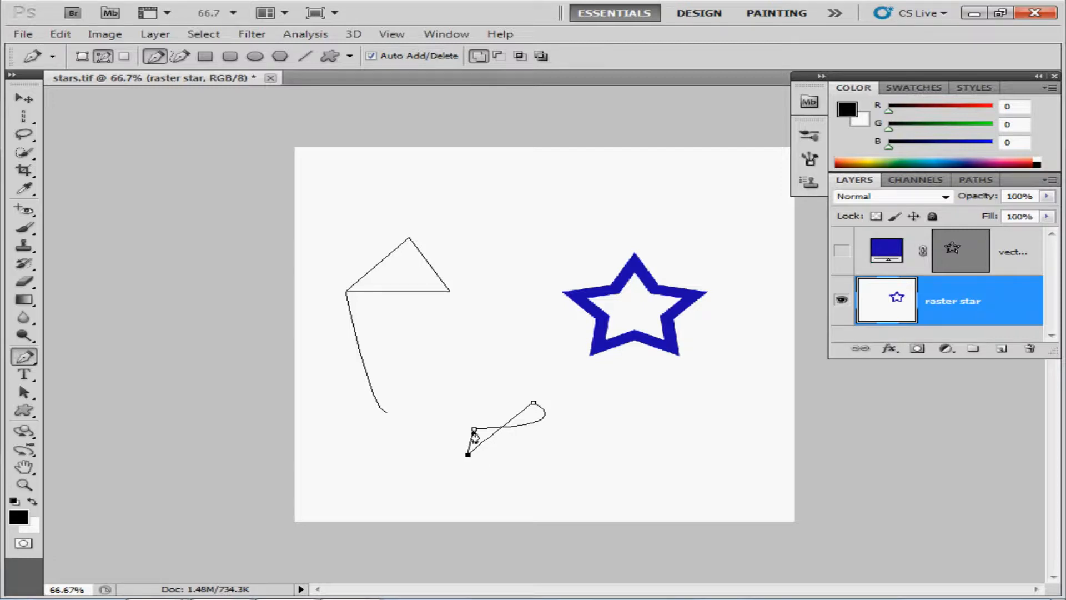
click(557, 486)
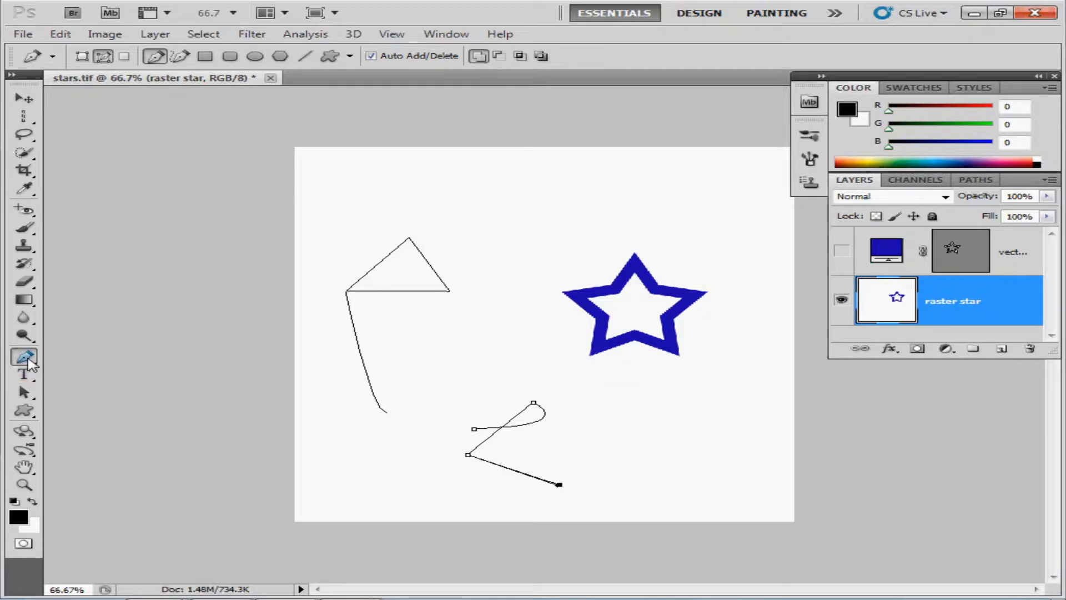
- Draw another open path below the star, with a curved segment followed by a straight segment rising to the right
click(28, 360)
drag(612, 449, 696, 449)
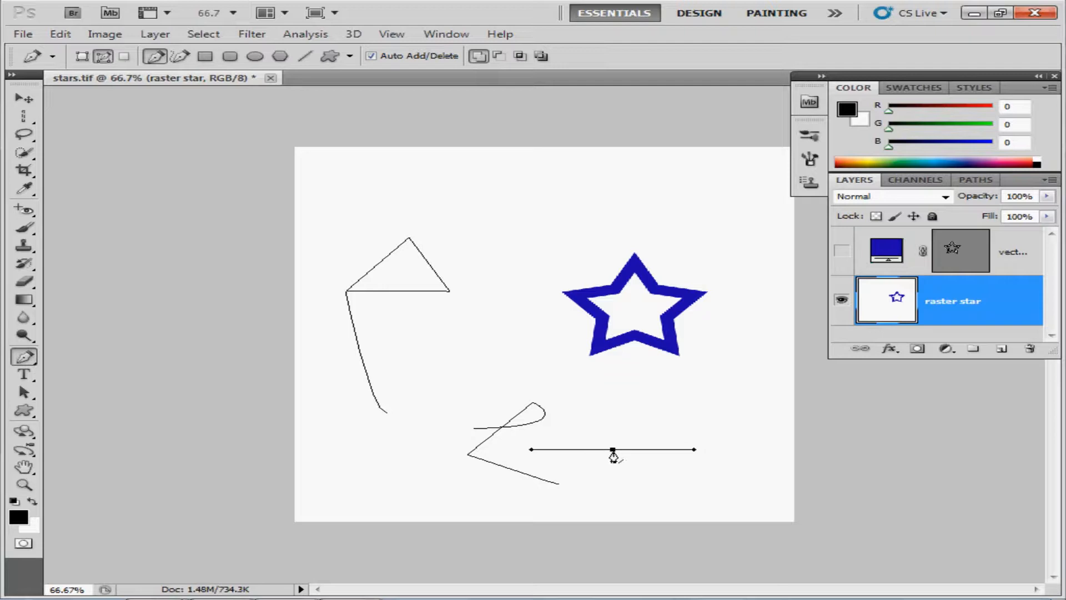
click(709, 435)
click(765, 378)
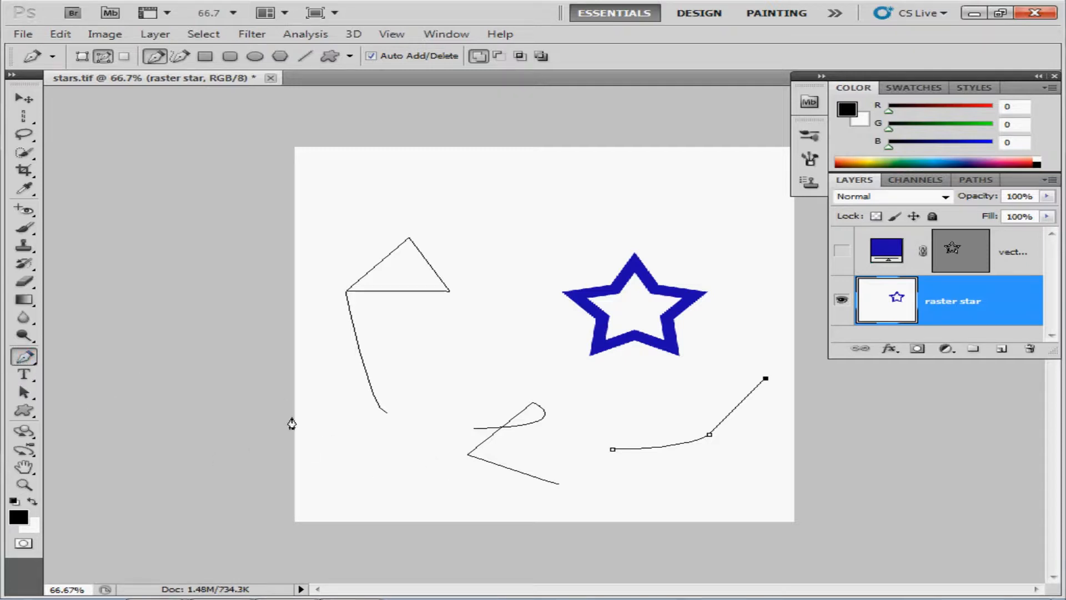
- Remove the middle anchor of the path below the star, reshape its curve with a direction handle, and end the path
drag(710, 437, 669, 447)
drag(659, 402, 585, 365)
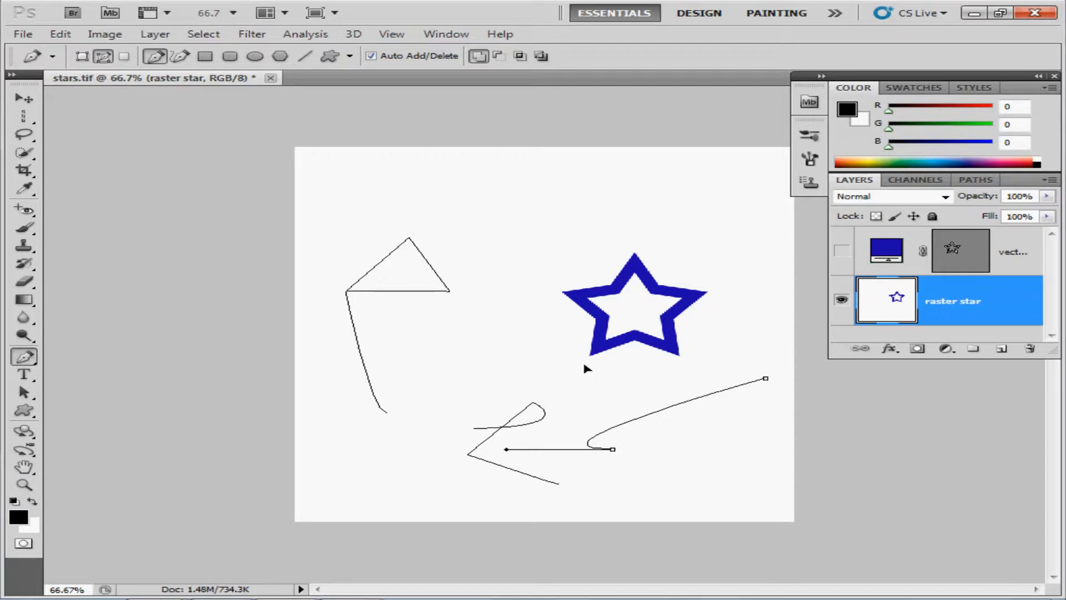
click(25, 357)
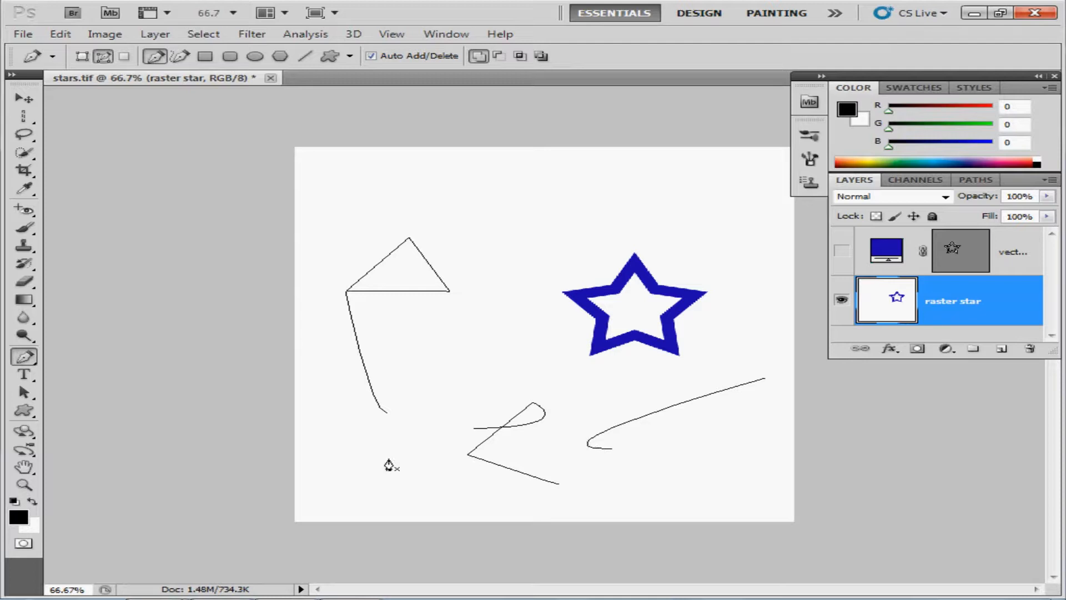
- Select the drawn subpaths one after another with the Path Selection tool, ending on the curve below the star
click(24, 392)
click(424, 291)
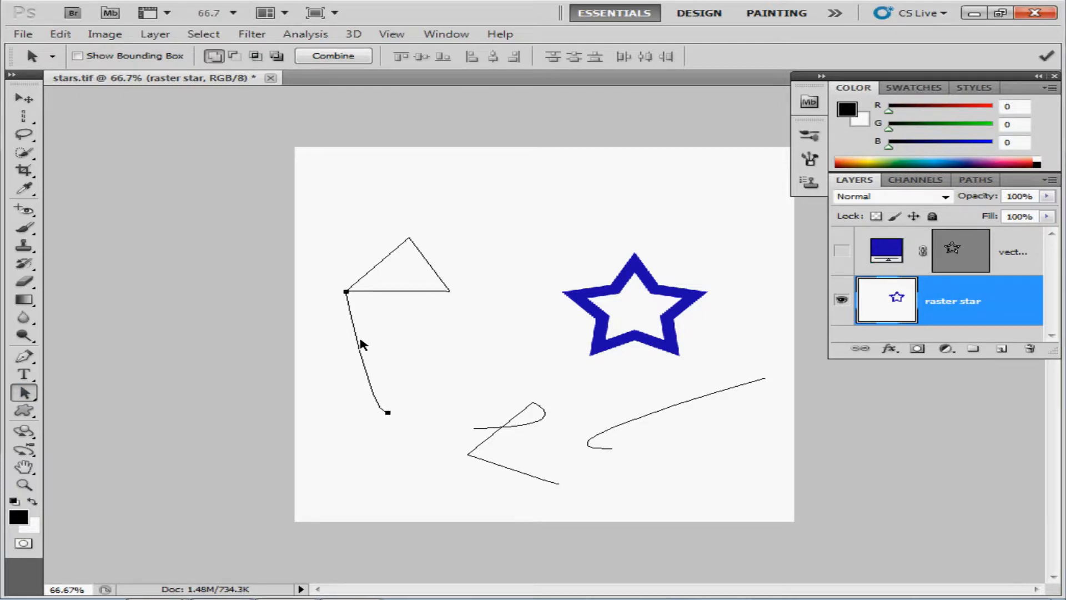
click(497, 432)
click(597, 438)
- Reshape the curve below the star with the Direct Selection tool by swinging its starting anchor's handle down to the right
right_click(24, 395)
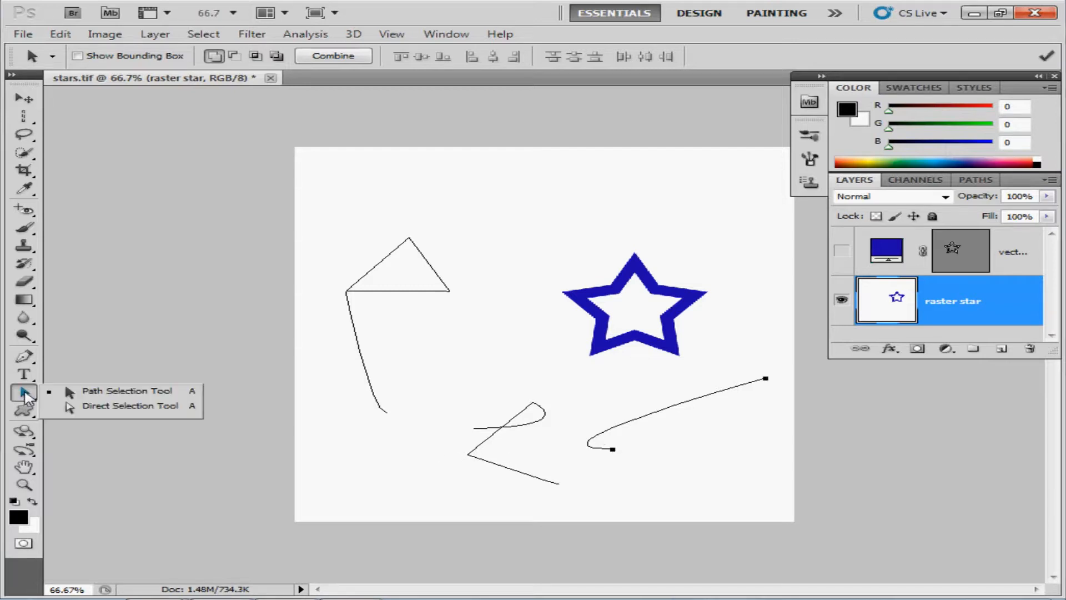
click(77, 408)
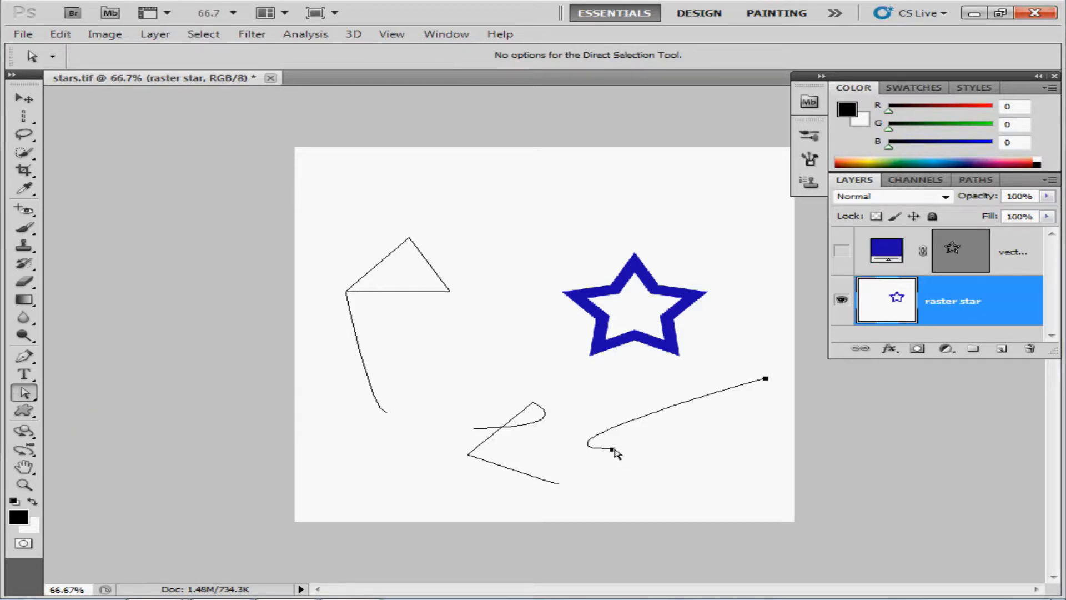
mouse_move(614, 449)
mouse_down()
mouse_move(611, 464)
mouse_move(647, 474)
mouse_move(659, 448)
mouse_move(616, 452)
mouse_up()
drag(509, 449, 781, 505)
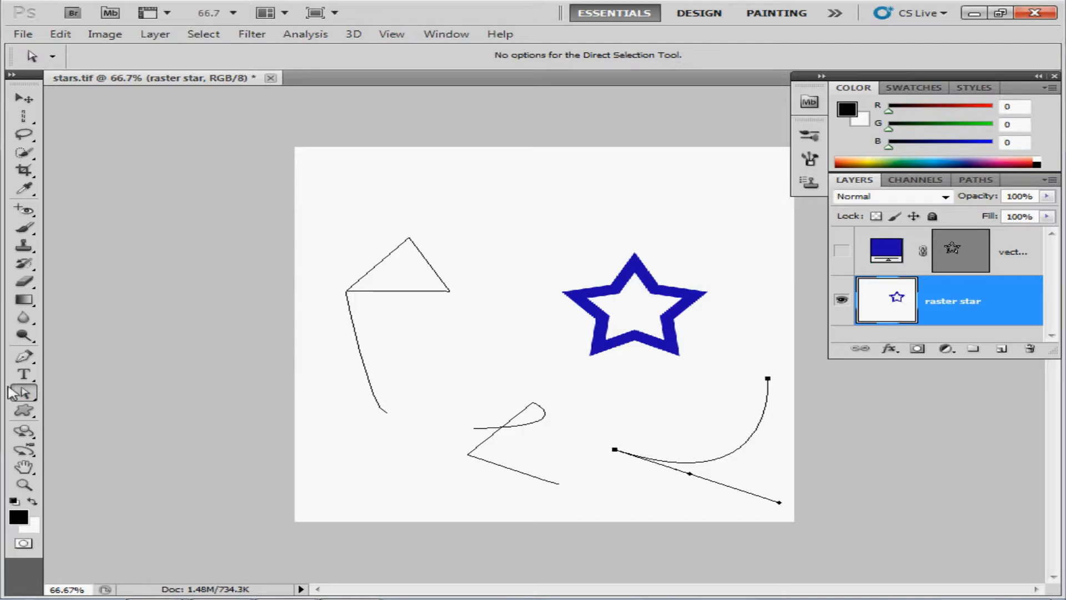
- Select the triangle with the Path Selection tool and open the Fill Subpath settings for it
click(24, 393)
click(67, 392)
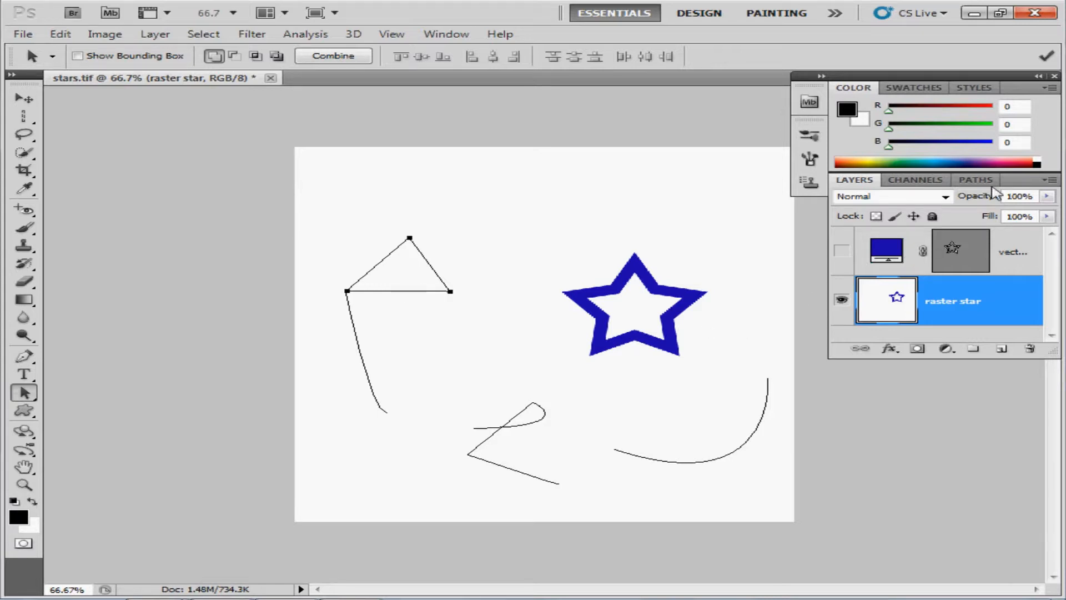
click(976, 179)
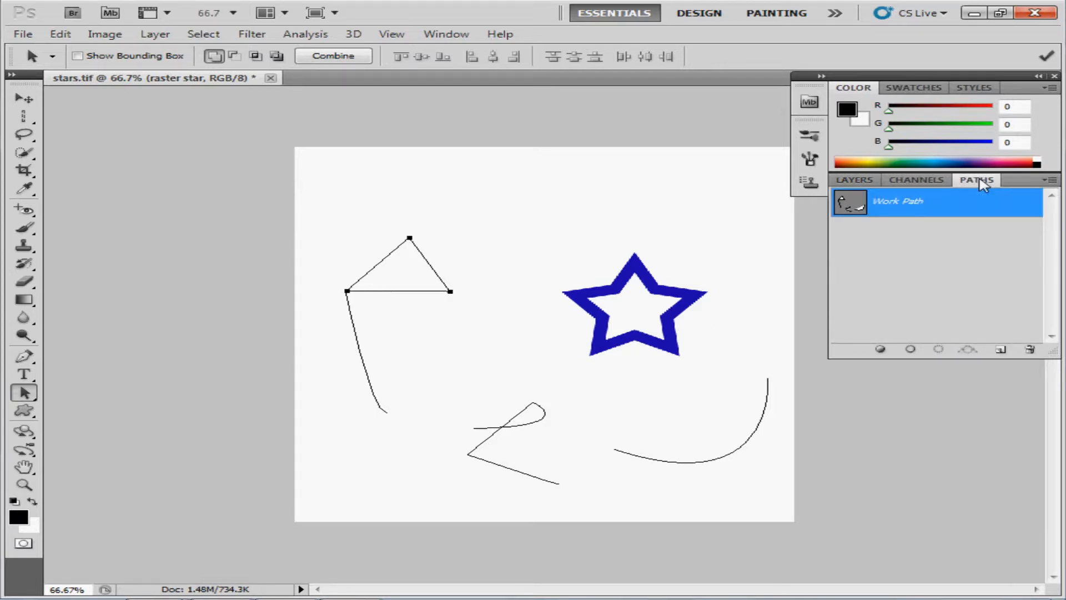
click(1050, 179)
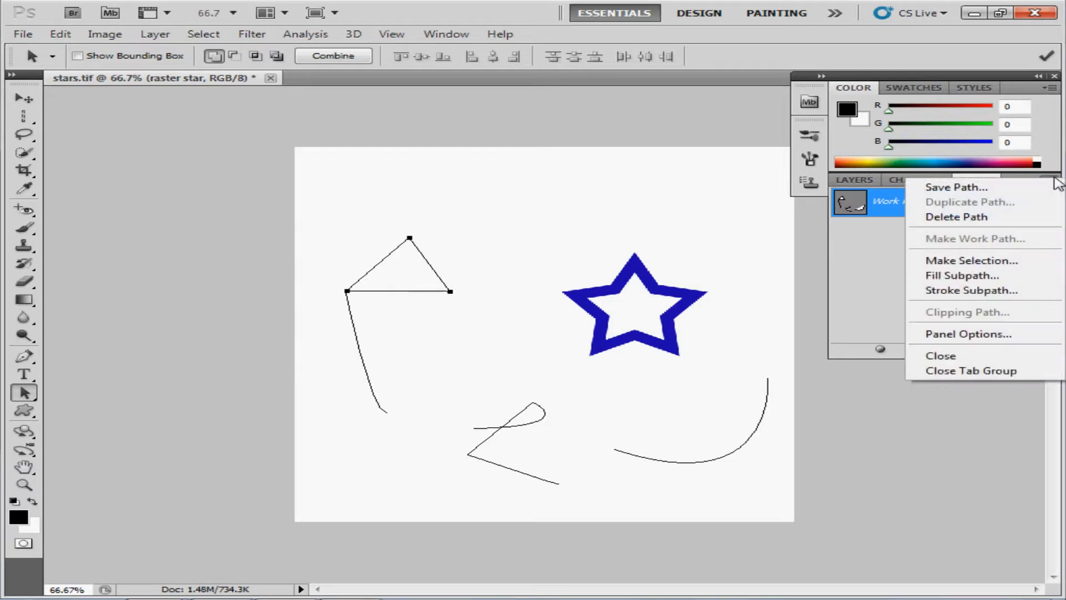
click(972, 276)
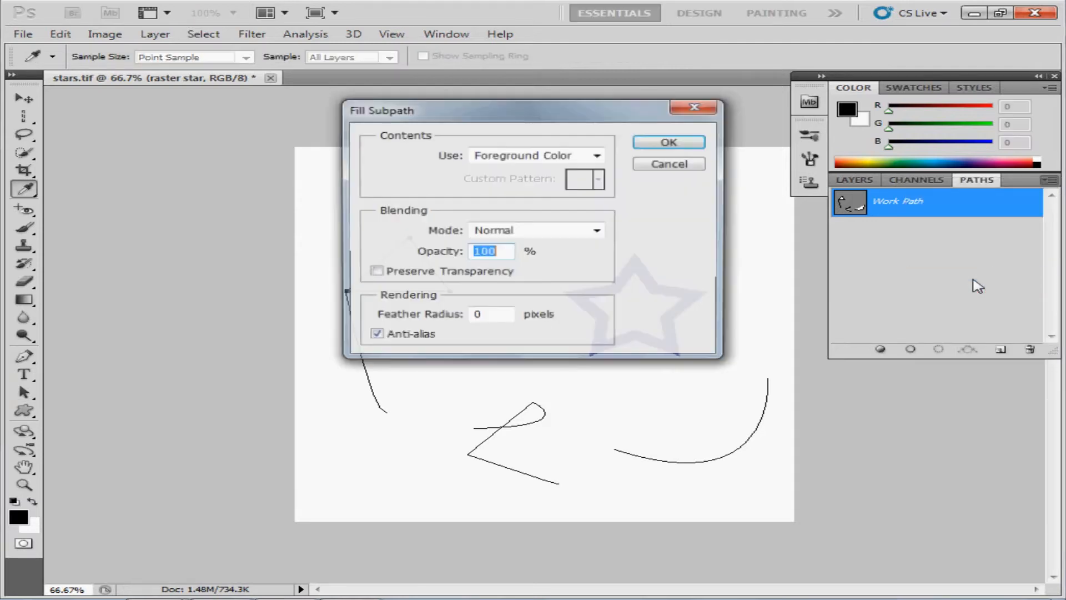
- Fill the triangle subpath with the custom red ee0c0c in Normal mode at 100% opacity
click(598, 156)
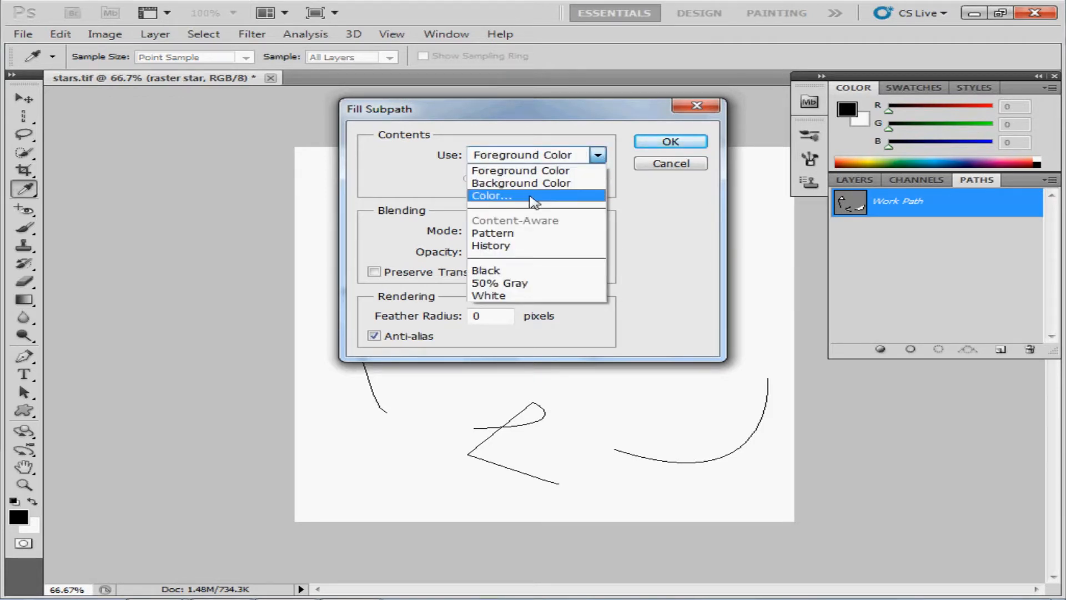
click(535, 195)
drag(263, 235, 293, 211)
click(311, 206)
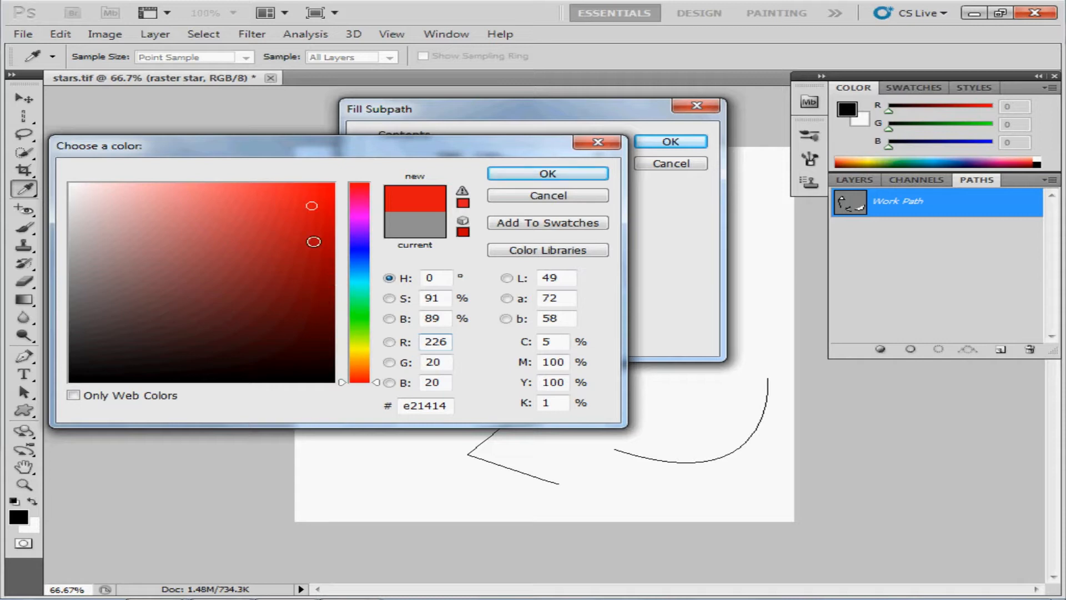
click(321, 197)
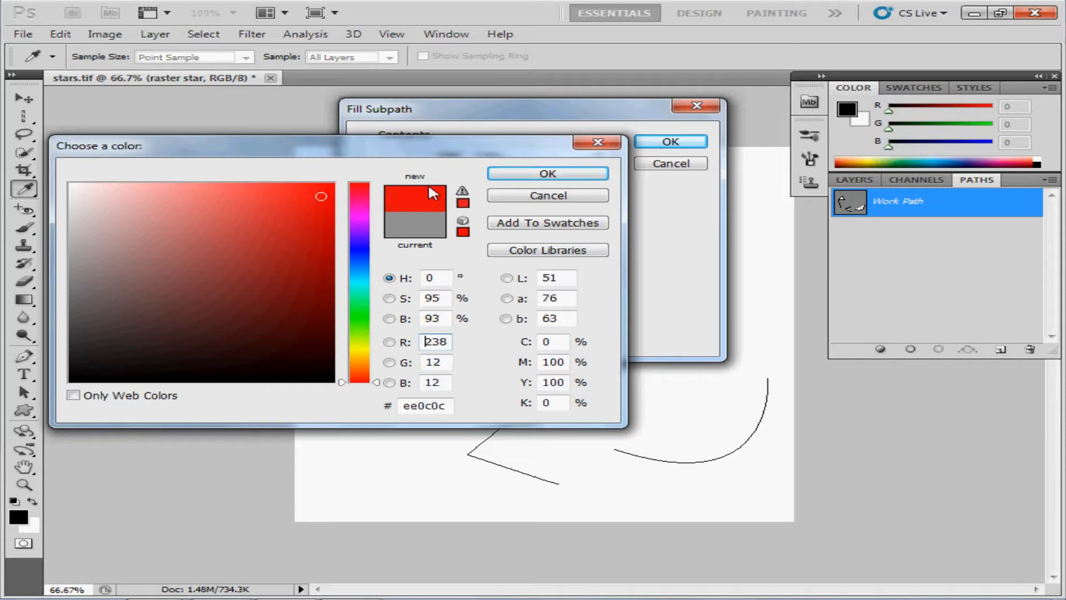
click(547, 174)
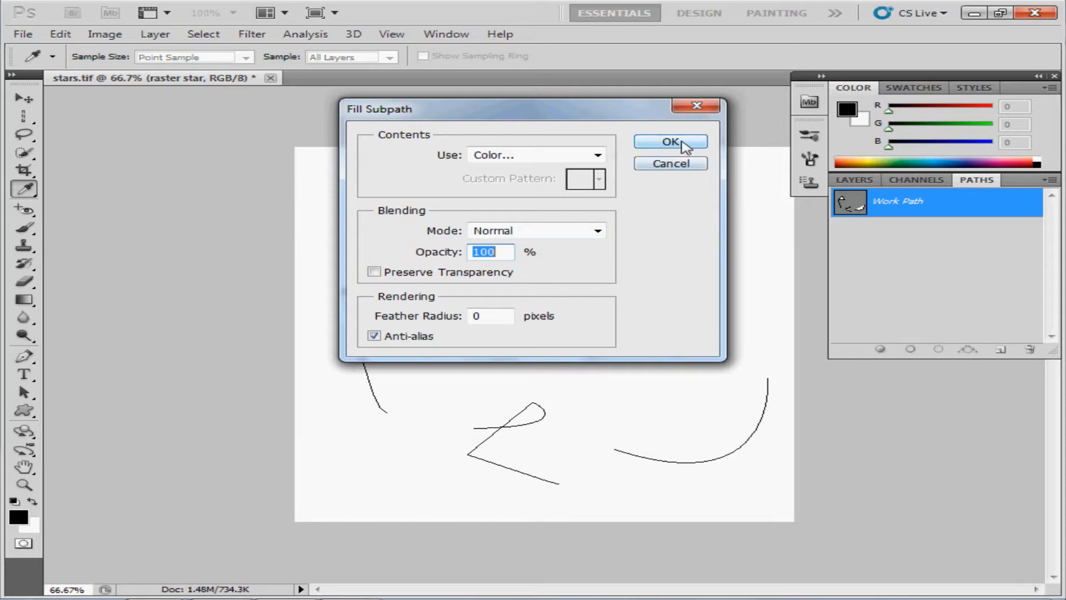
click(680, 143)
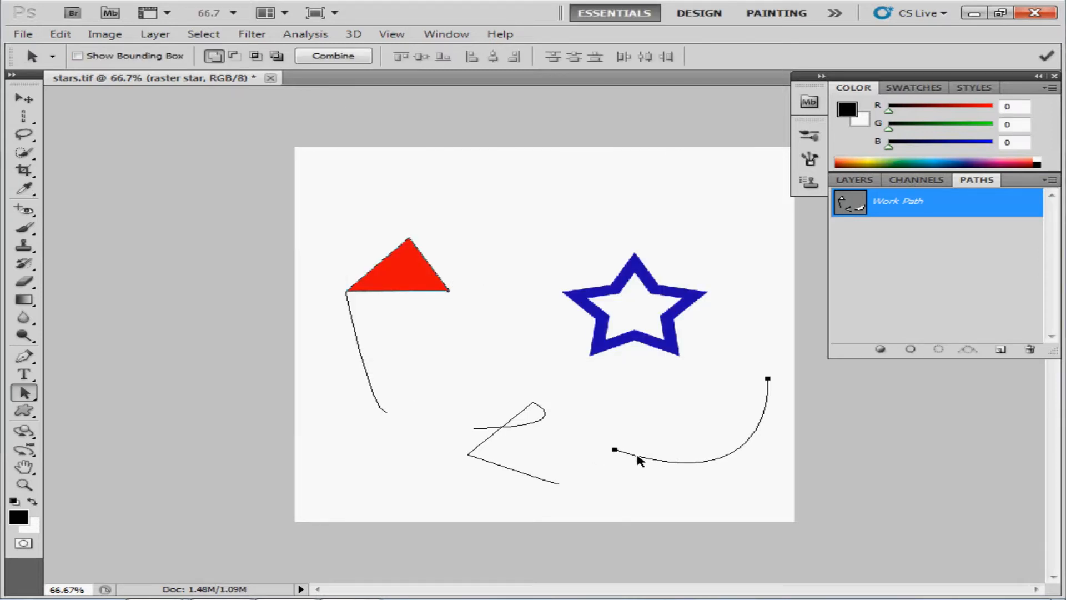
- Stroke the selected curve below the star in black using the Brush, without simulated pressure
click(1049, 180)
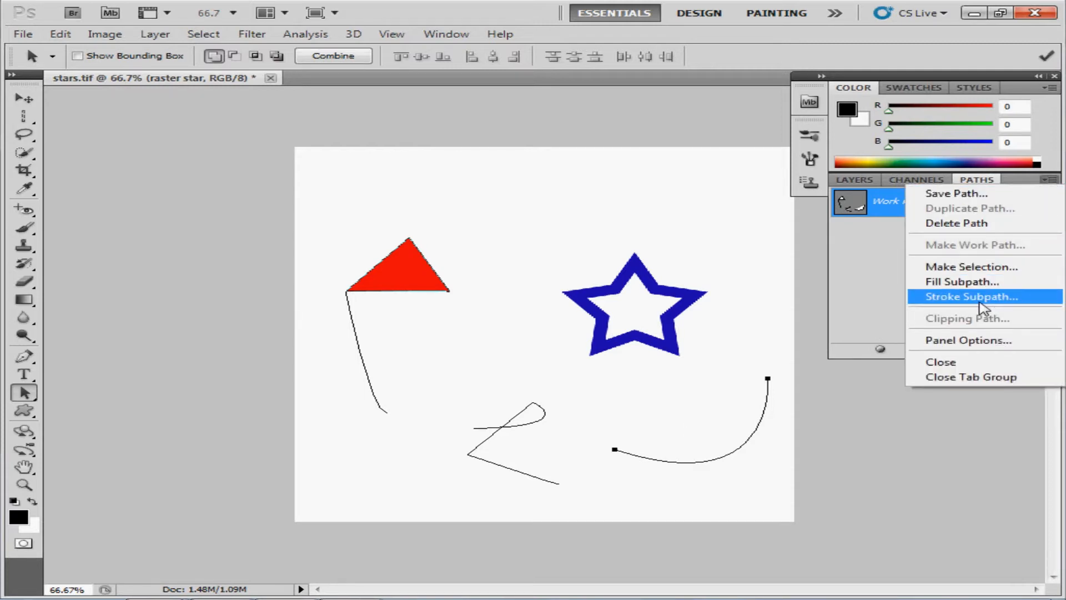
click(979, 299)
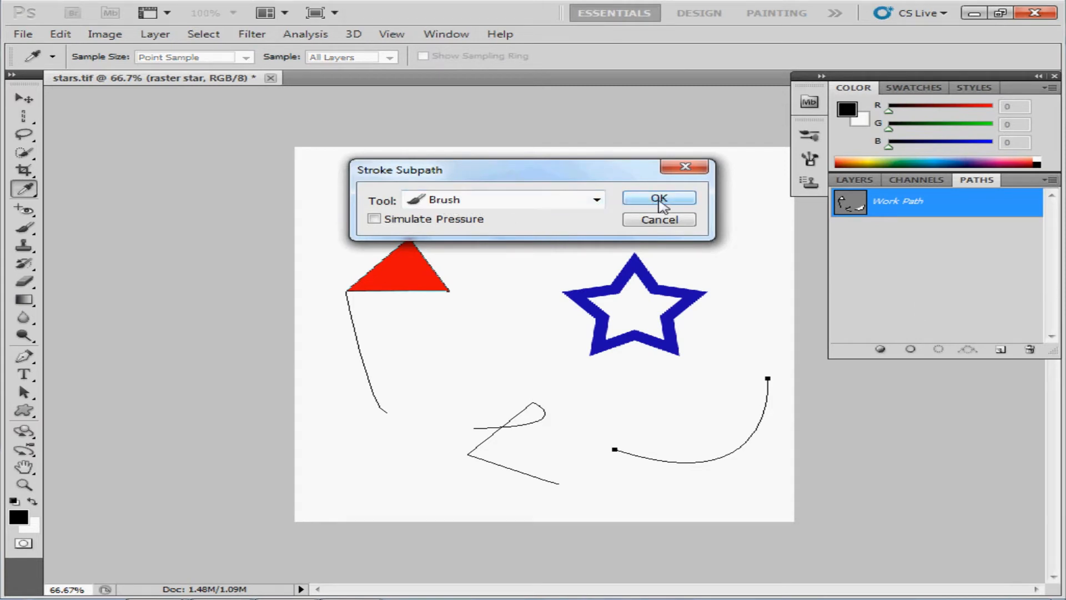
click(658, 200)
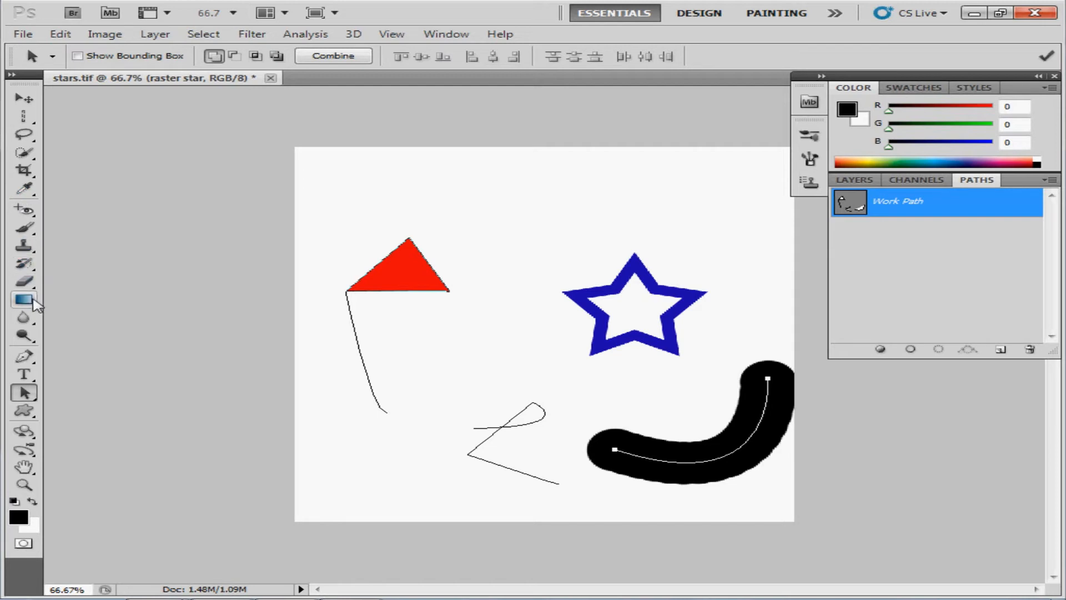
- Set the Brush tool's size to 24 px and dab one black dot above the triangle
click(25, 229)
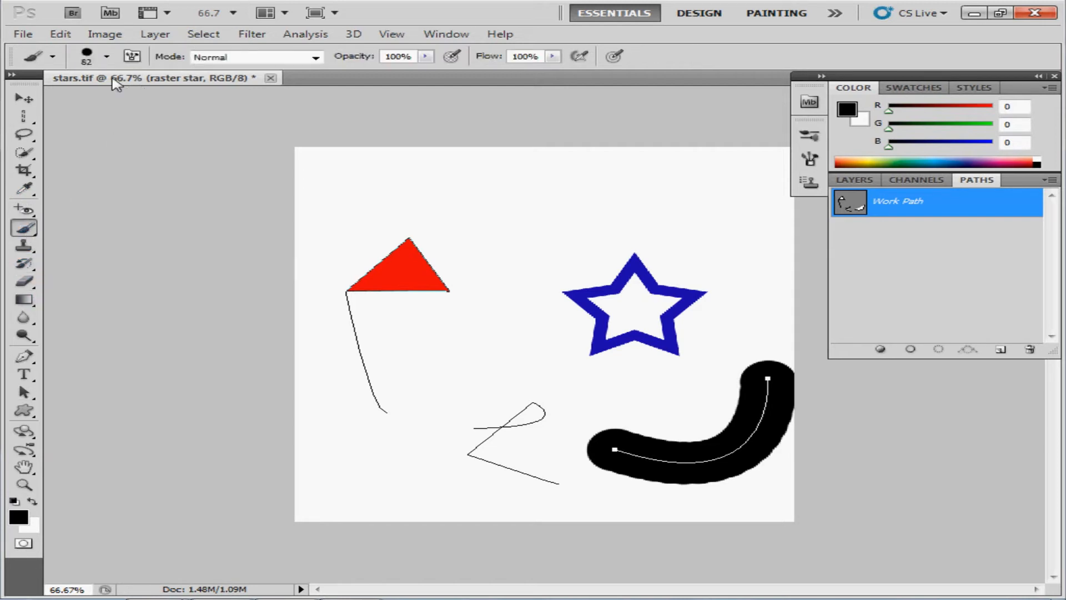
click(107, 56)
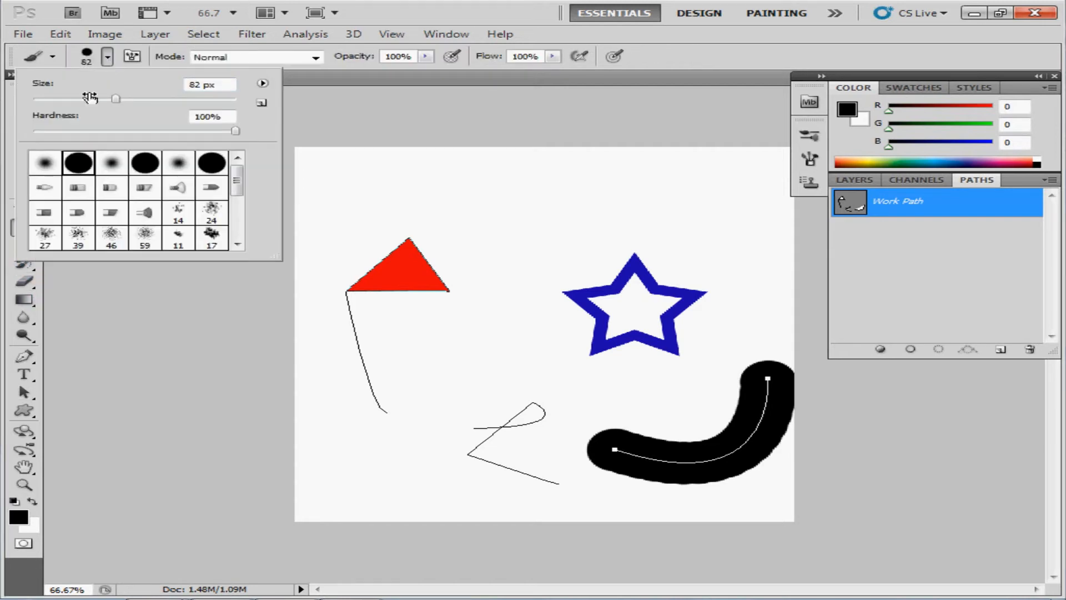
click(56, 99)
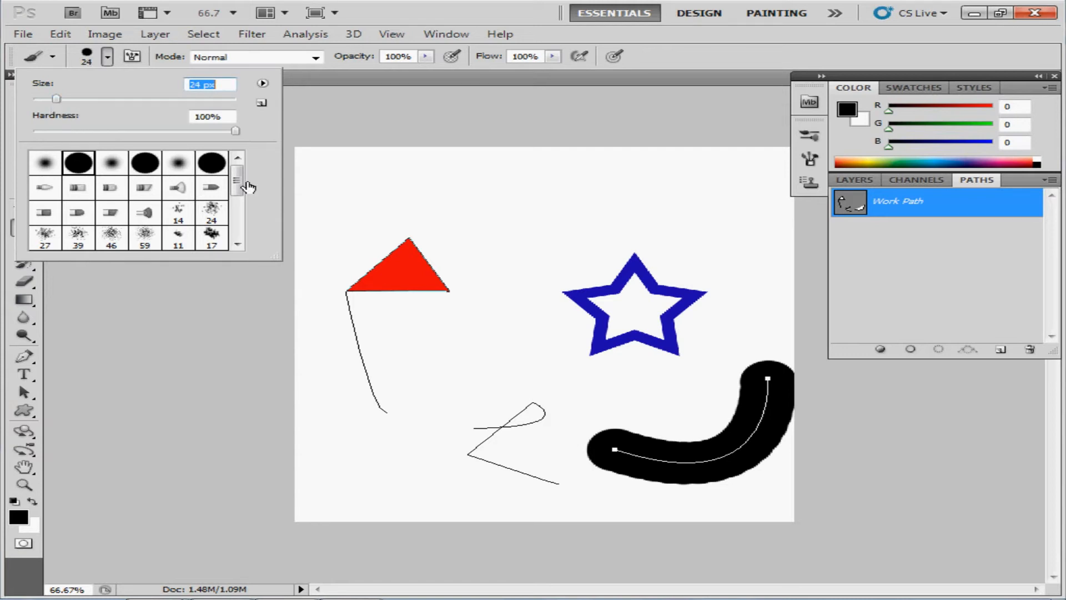
click(337, 200)
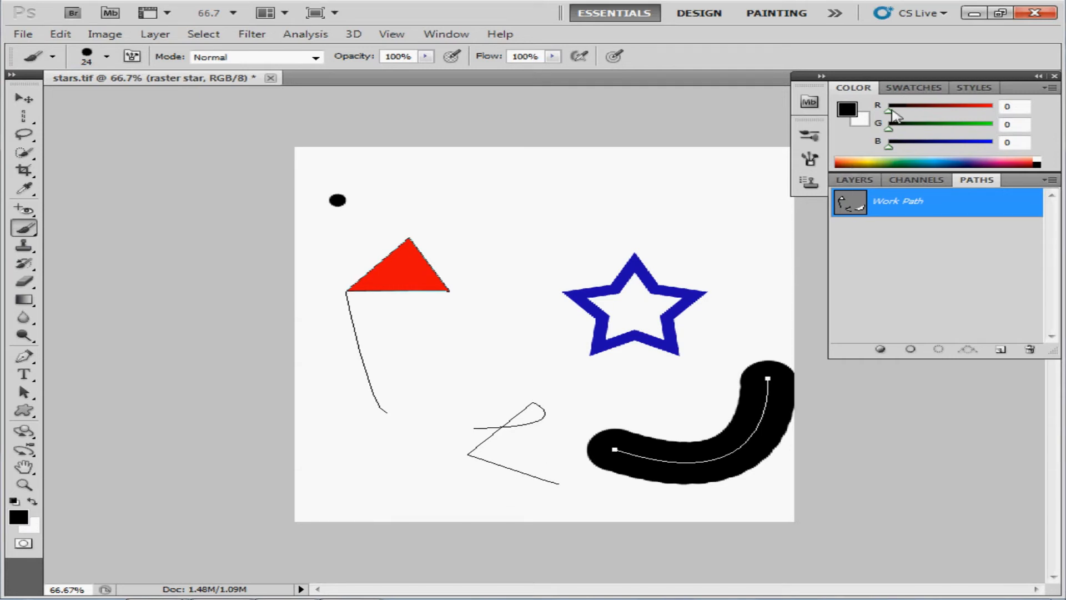
- Set the foreground colour to R 166, G 150, B 0 and stroke the curve hanging from the triangle's left corner with the Brush
drag(891, 114, 957, 115)
drag(888, 132, 950, 140)
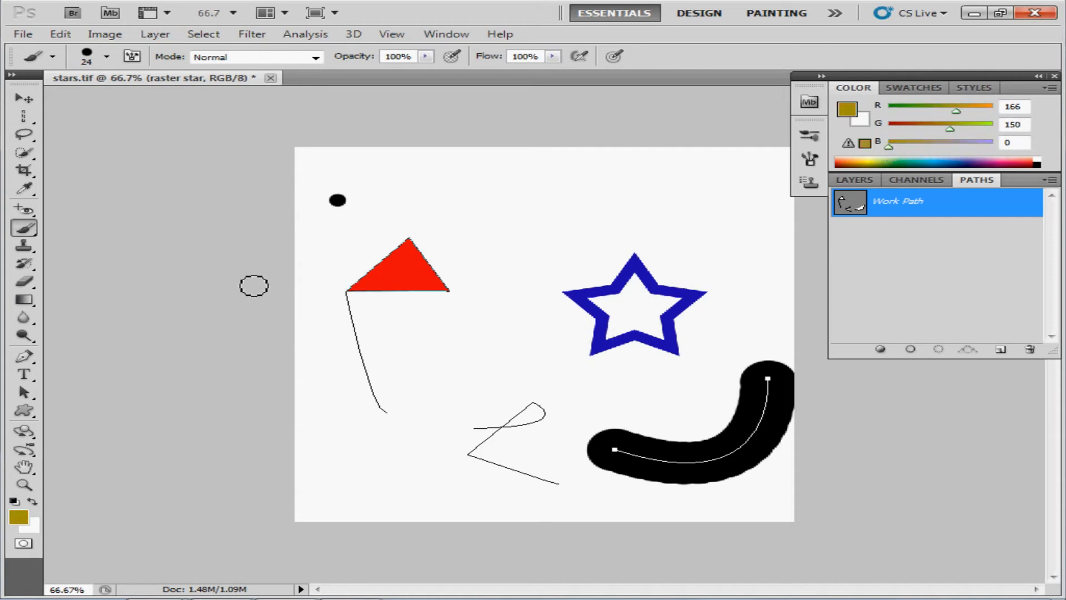
click(24, 393)
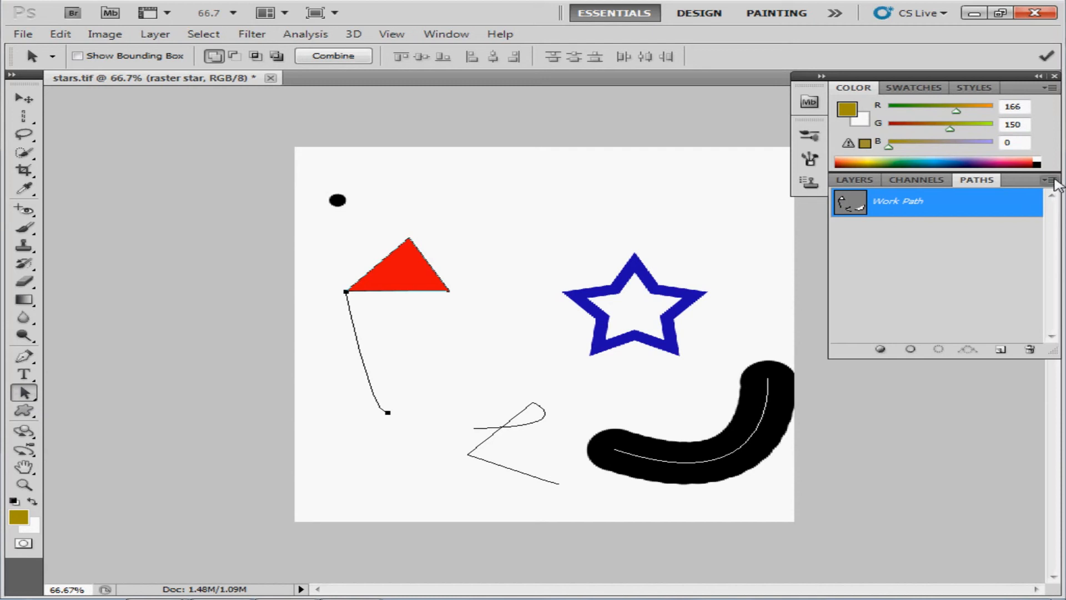
click(1051, 180)
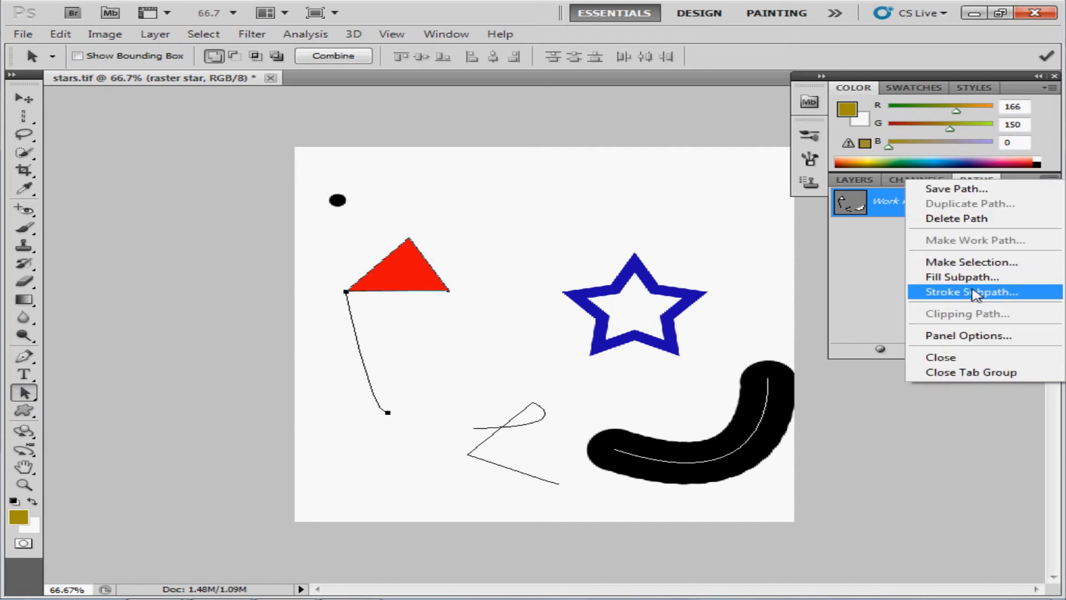
click(972, 292)
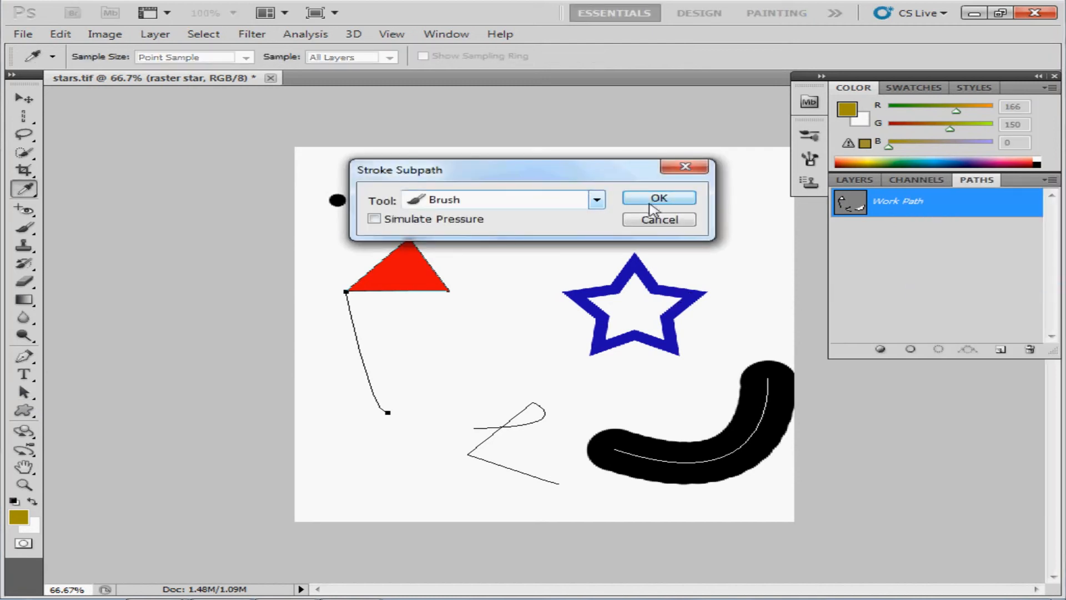
click(655, 200)
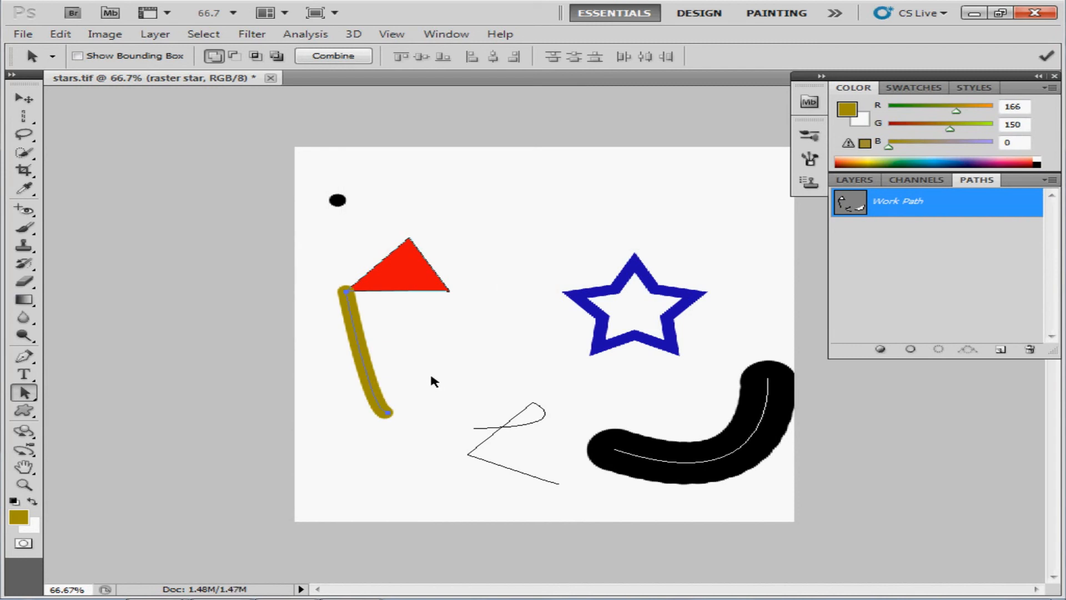